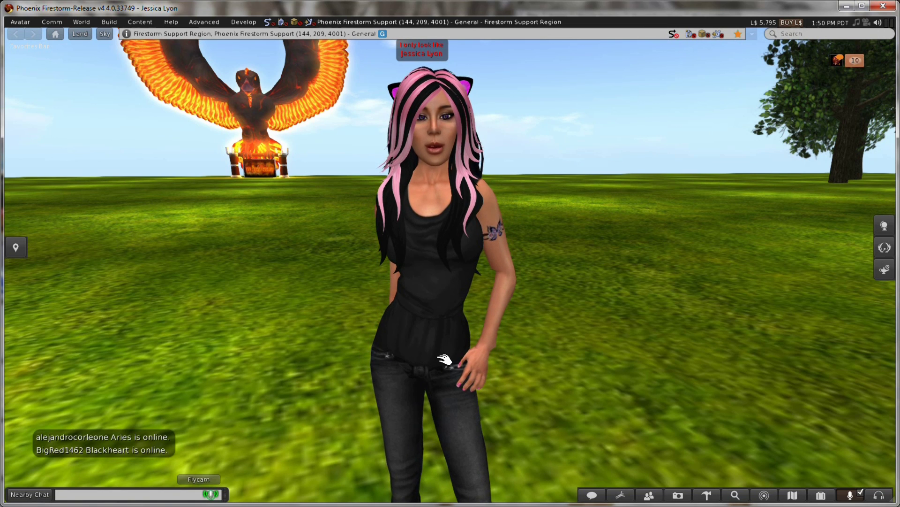
Open Preferences on the Backup page and shift the window slightly left
{"action": "key", "text": "ctrl+p"}
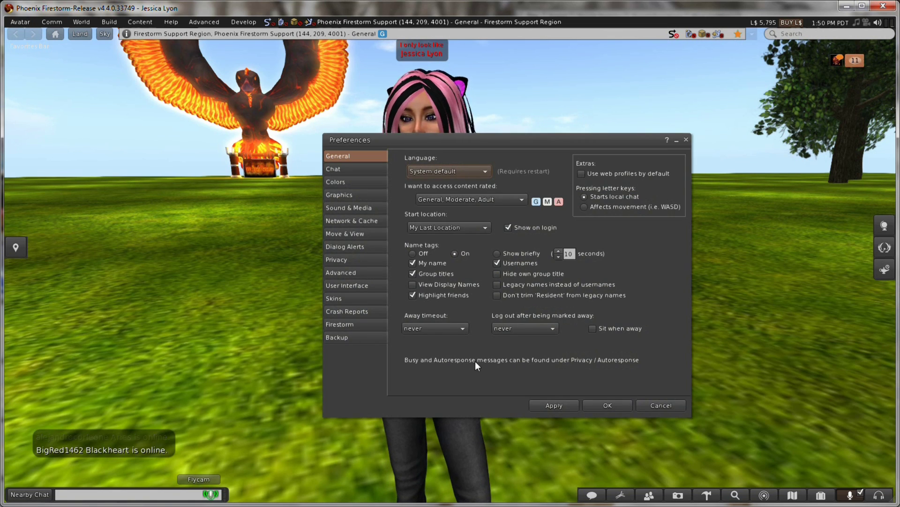
{"action": "left_click", "coordinate": [347, 337]}
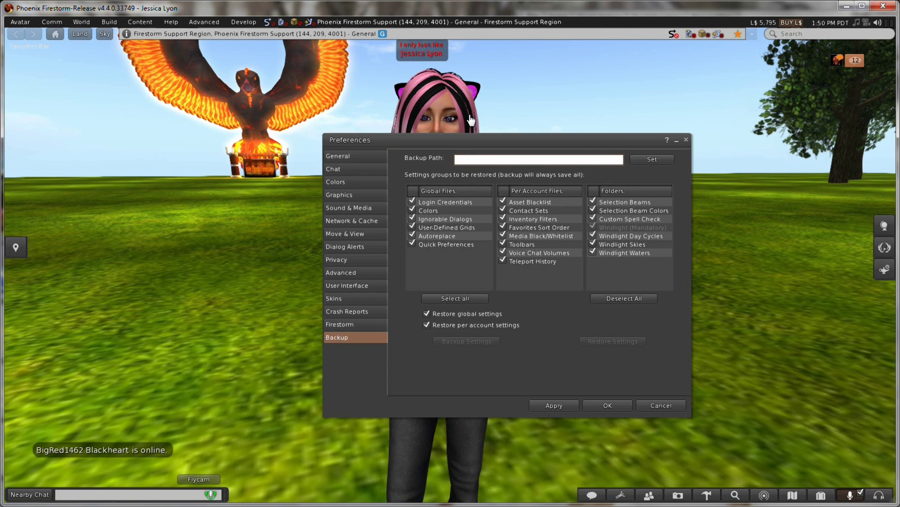
{"action": "left_click_drag", "start_coordinate": [446, 135], "coordinate": [403, 134]}
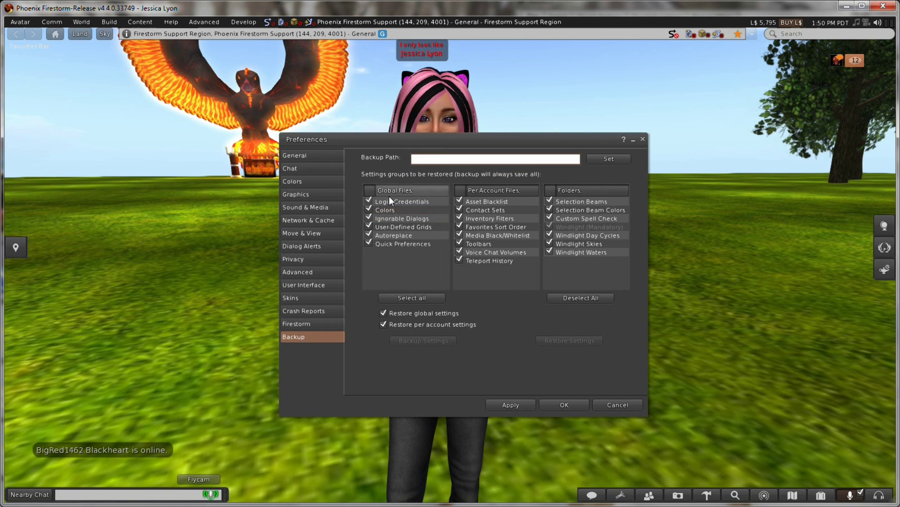
Toggle Contact Sets off and back on so every settings group stays ticked
{"action": "left_click", "coordinate": [464, 201]}
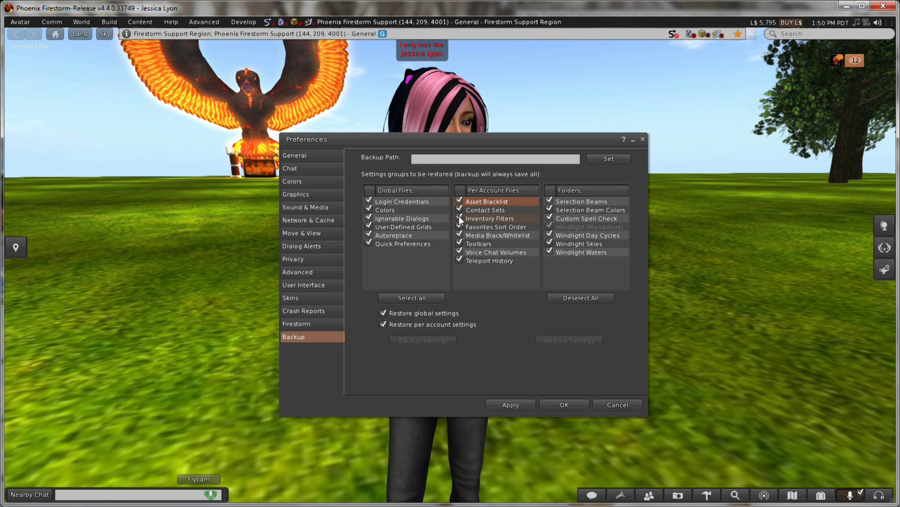
{"action": "left_click", "coordinate": [459, 211]}
{"action": "left_click", "coordinate": [460, 215]}
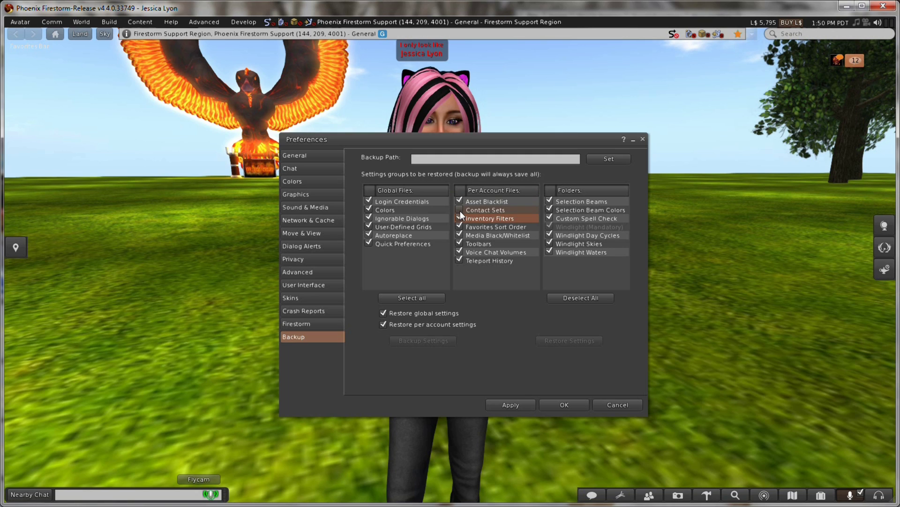
{"action": "left_click", "coordinate": [460, 210]}
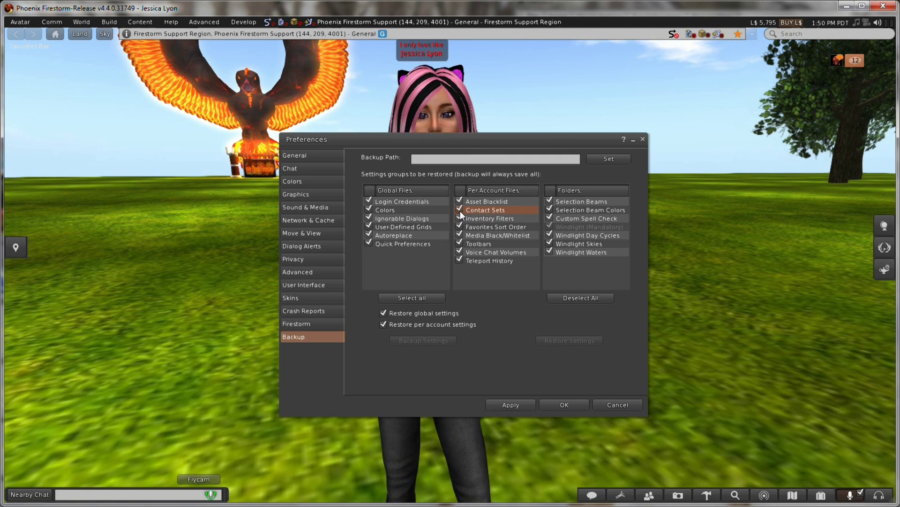
{"action": "left_click", "coordinate": [467, 160]}
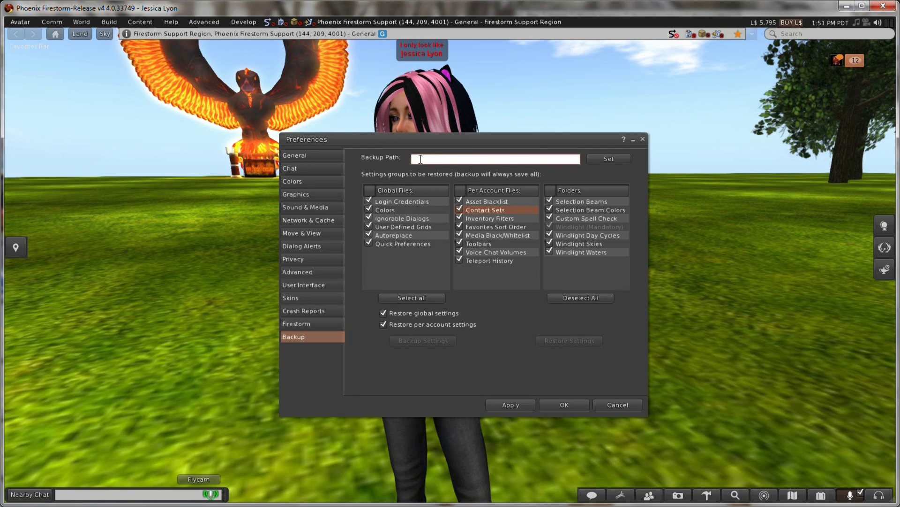
Set the backup path to C:\FirestormSettingsBackup and back up all viewer settings
{"action": "left_click", "coordinate": [601, 158]}
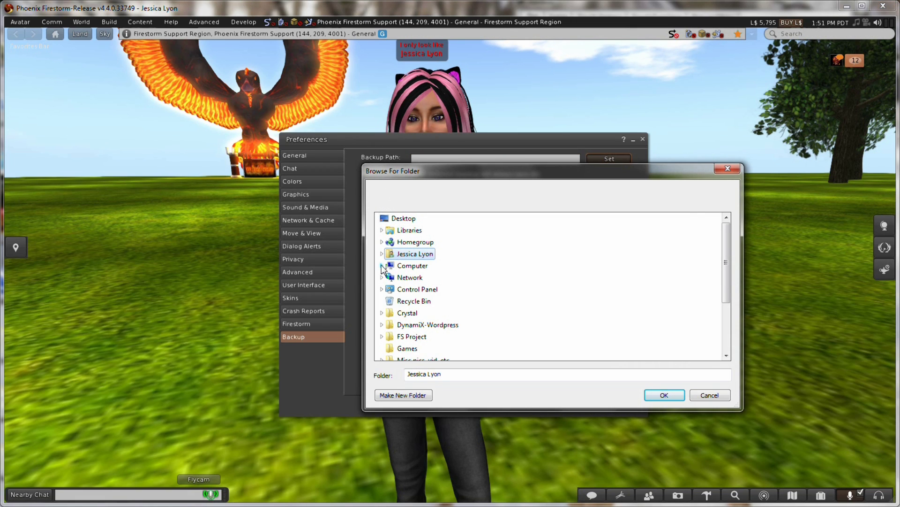
{"action": "left_click", "coordinate": [382, 266]}
{"action": "left_click", "coordinate": [388, 278]}
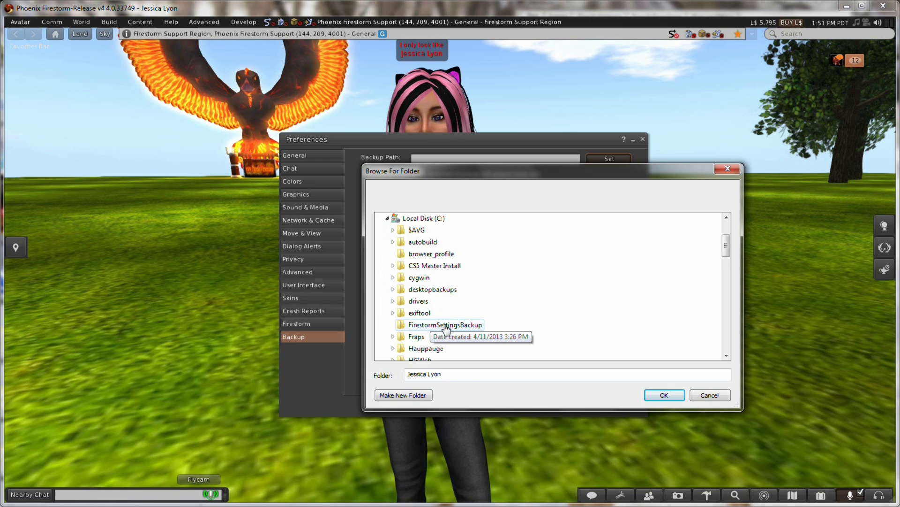
{"action": "left_click", "coordinate": [445, 327]}
{"action": "left_click", "coordinate": [649, 398]}
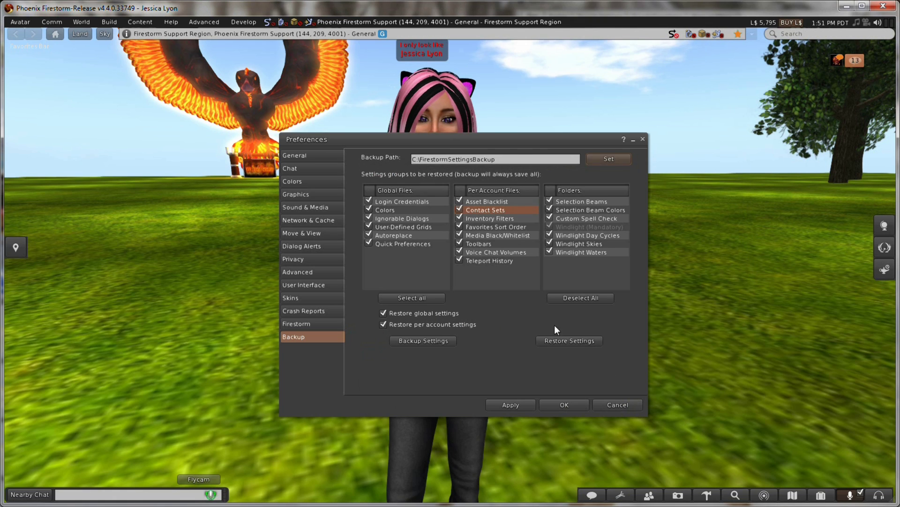
{"action": "left_click", "coordinate": [412, 342]}
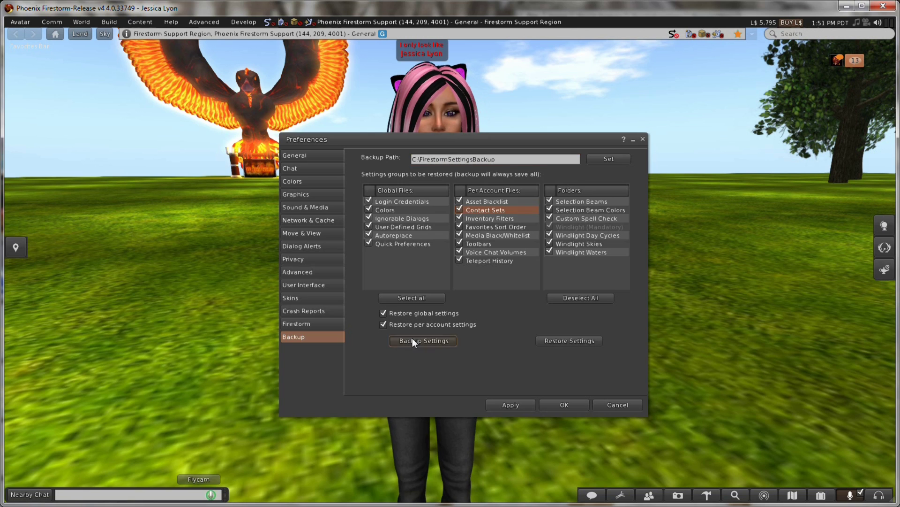
{"action": "left_click", "coordinate": [447, 293]}
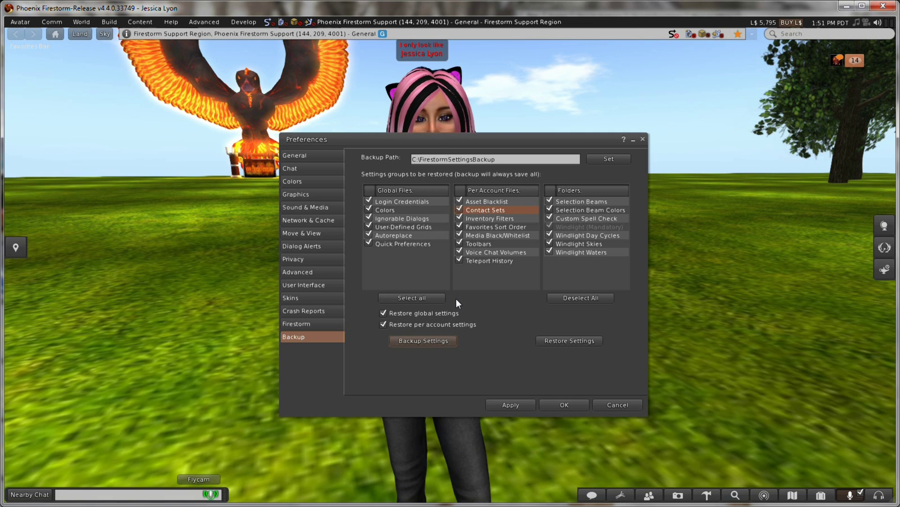
Close Preferences with OK, then look through the Develop and Advanced menus and dismiss them
{"action": "left_click", "coordinate": [562, 404]}
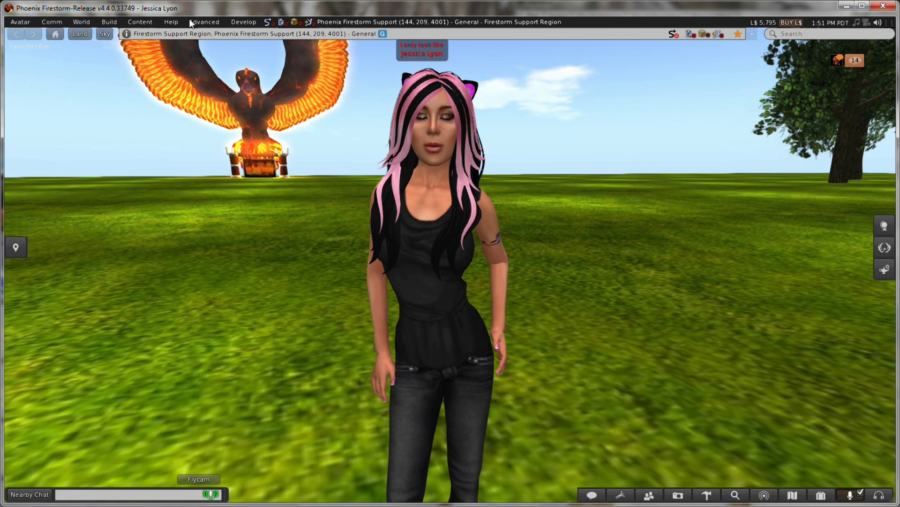
{"action": "left_click", "coordinate": [191, 20]}
{"action": "mouse_move", "coordinate": [238, 22]}
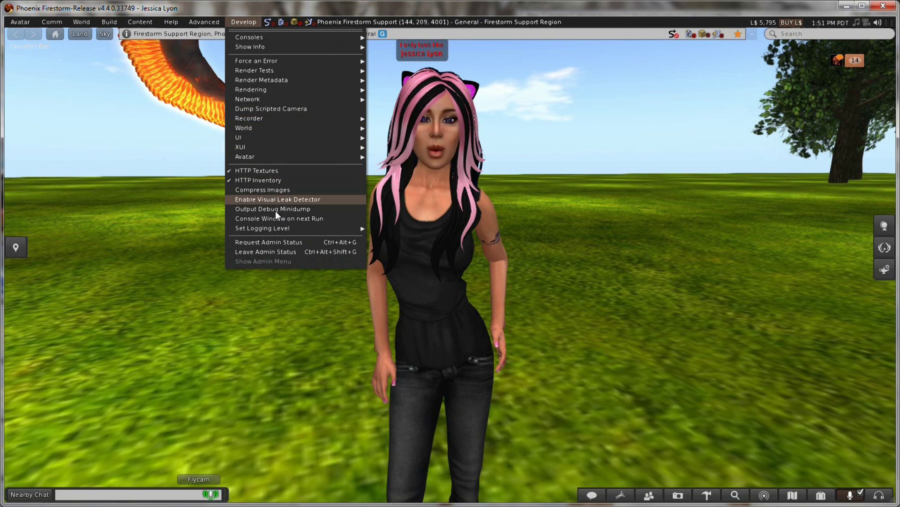
{"action": "mouse_move", "coordinate": [201, 22]}
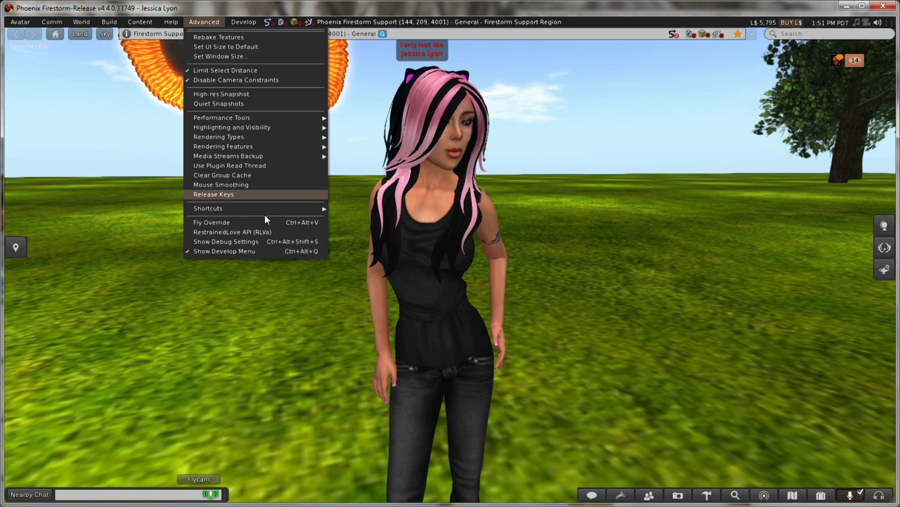
{"action": "mouse_move", "coordinate": [290, 208]}
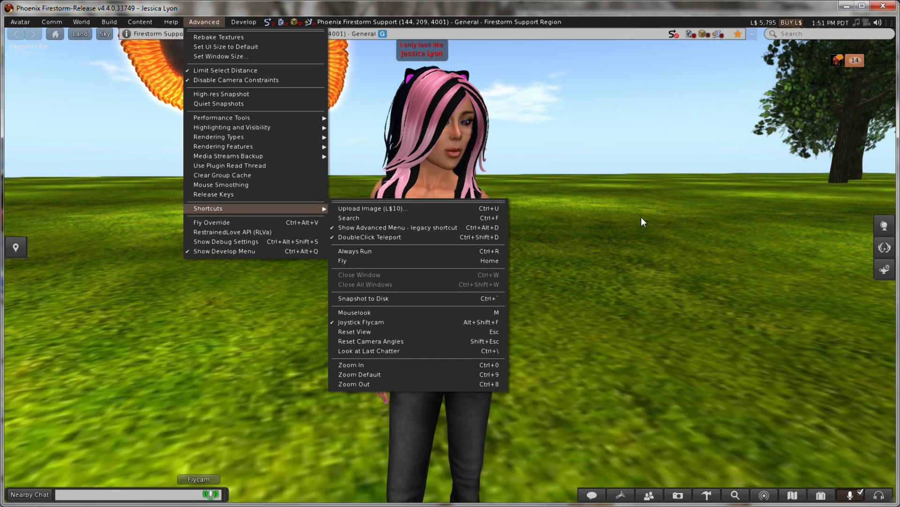
{"action": "key", "text": "Escape"}
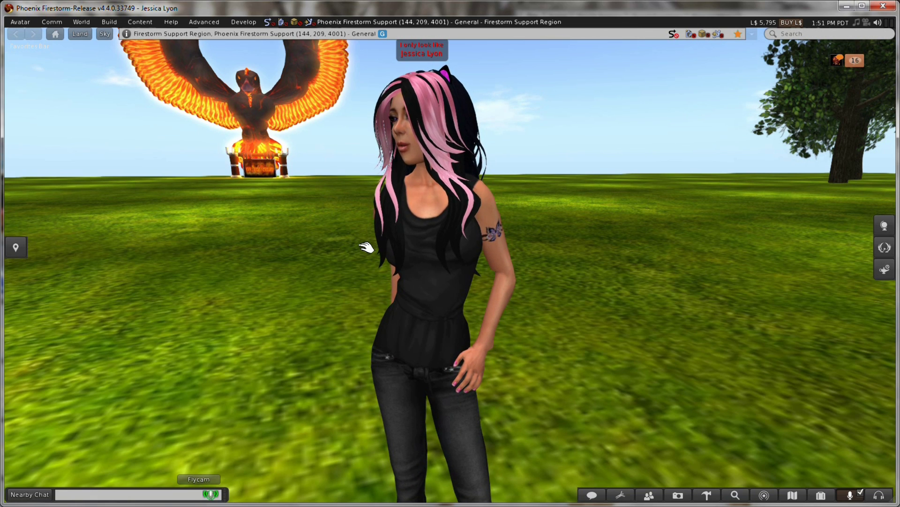
Reset all settings to defaults from the Advanced preferences page, then close Preferences
{"action": "key", "text": "ctrl+p"}
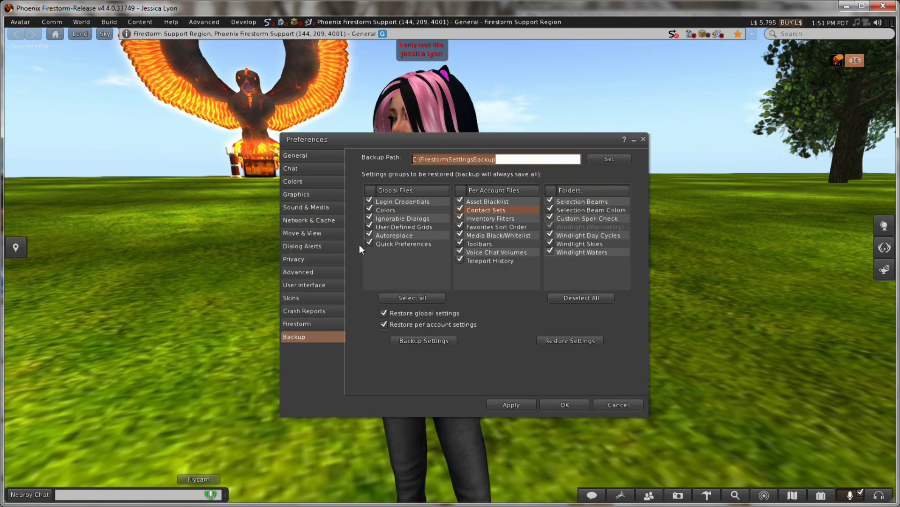
{"action": "left_click", "coordinate": [314, 271]}
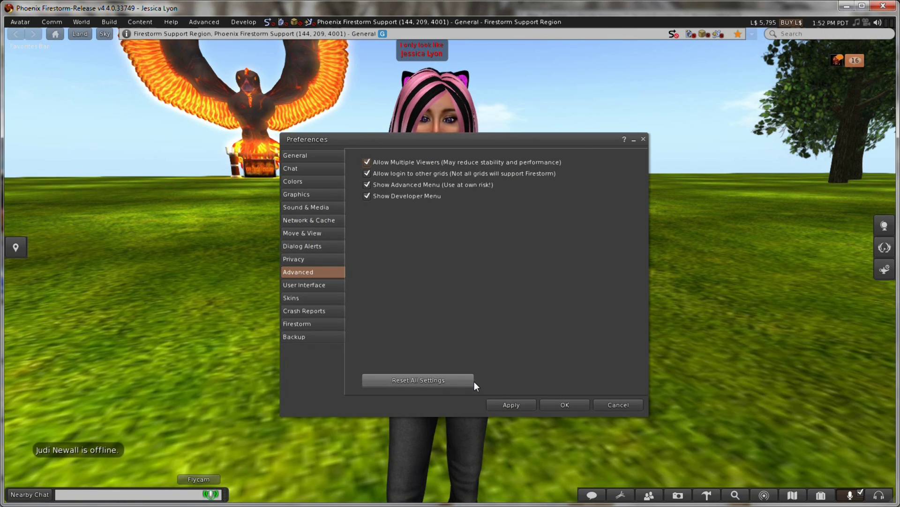
{"action": "left_click", "coordinate": [442, 379]}
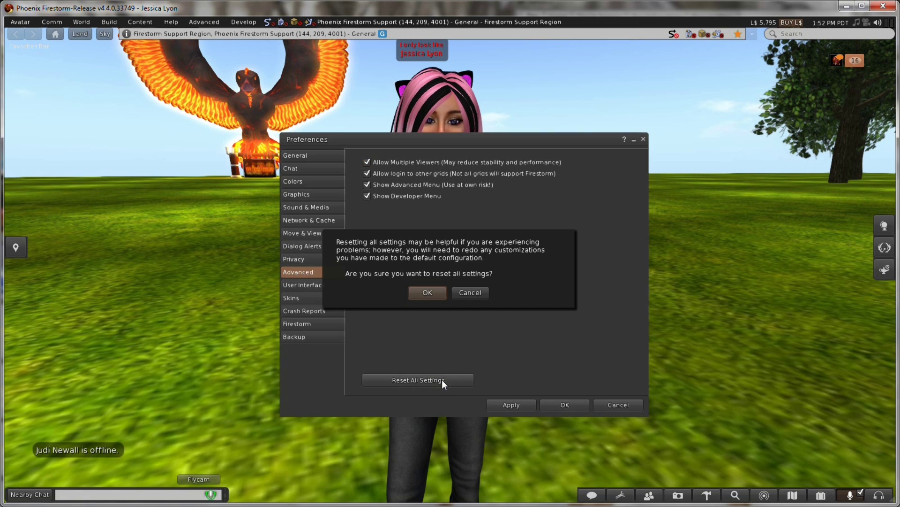
{"action": "left_click", "coordinate": [431, 291]}
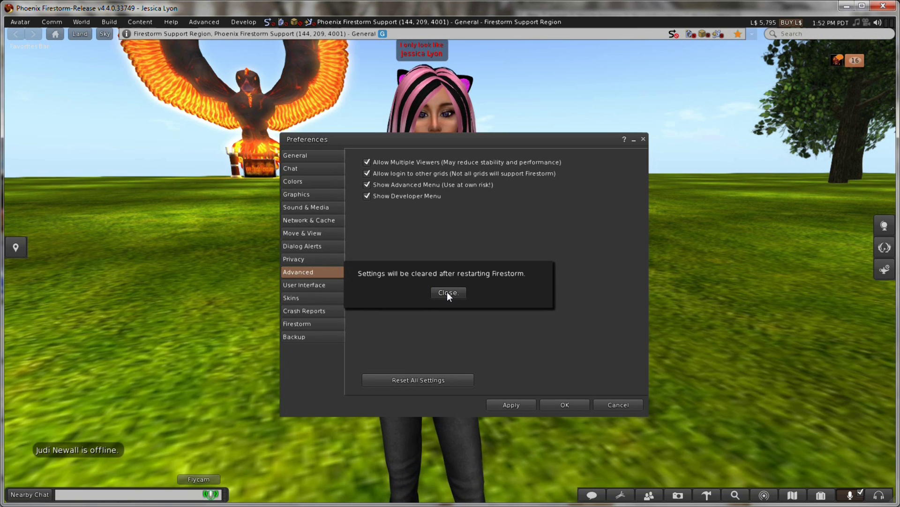
{"action": "left_click", "coordinate": [446, 292]}
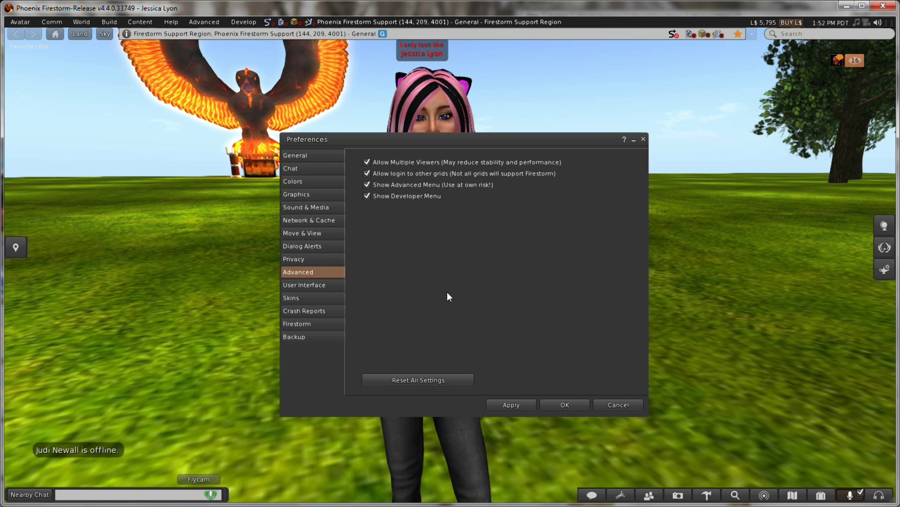
{"action": "left_click", "coordinate": [572, 406]}
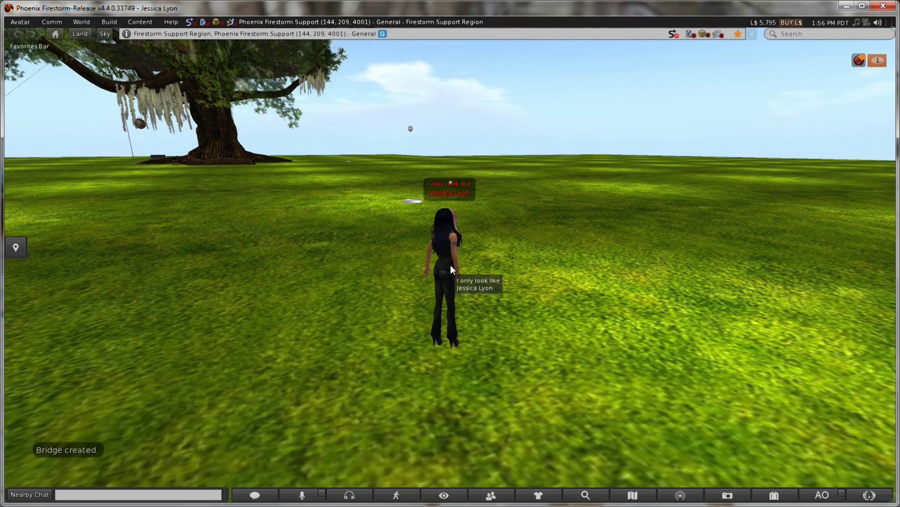
Open Preferences and view the Chat, Colors, Graphics, Sound & Media and Network & Cache pages
{"action": "left_click_drag", "start_coordinate": [450, 270], "coordinate": [535, 272]}
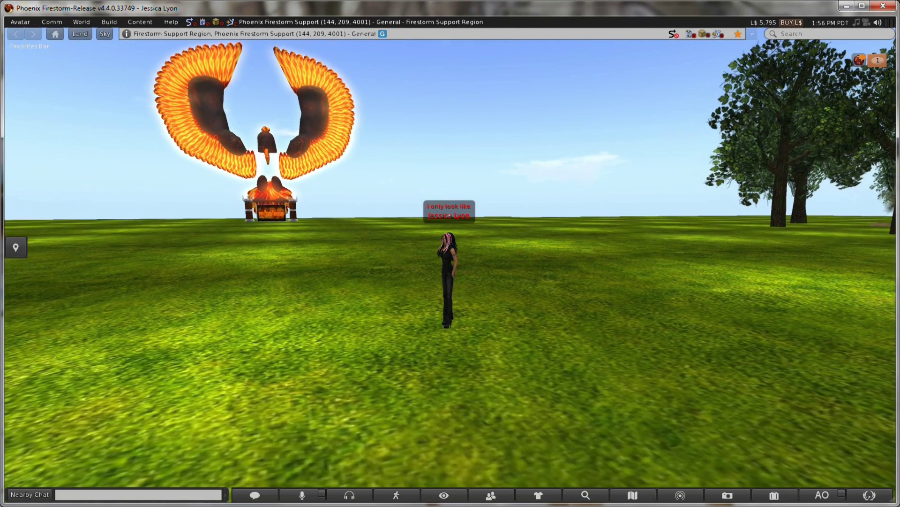
{"action": "scroll", "coordinate": [394, 385], "scroll_direction": "up", "scroll_amount": 5}
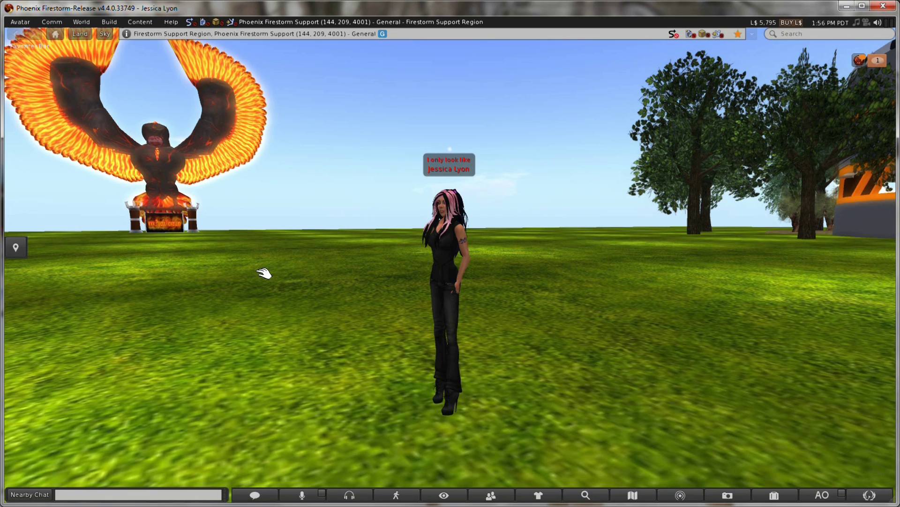
{"action": "key", "text": "ctrl+p"}
{"action": "left_click", "coordinate": [302, 158]}
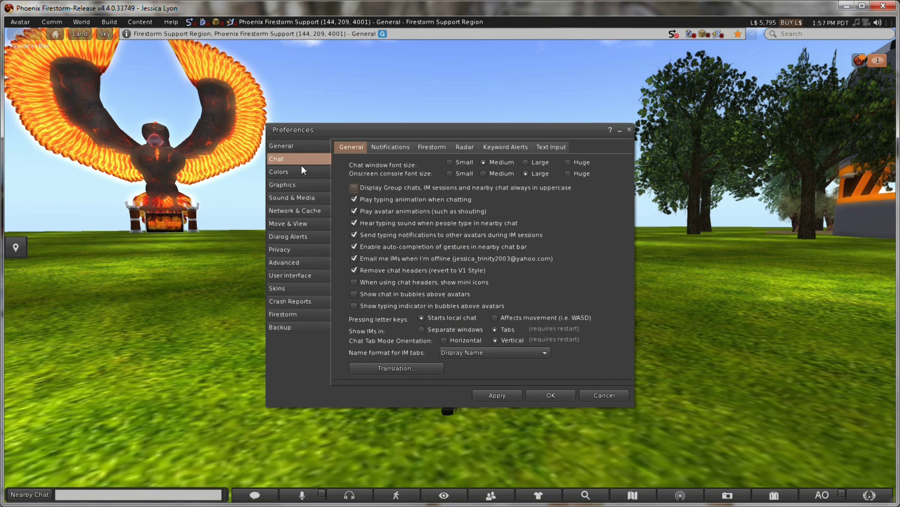
{"action": "left_click", "coordinate": [301, 173]}
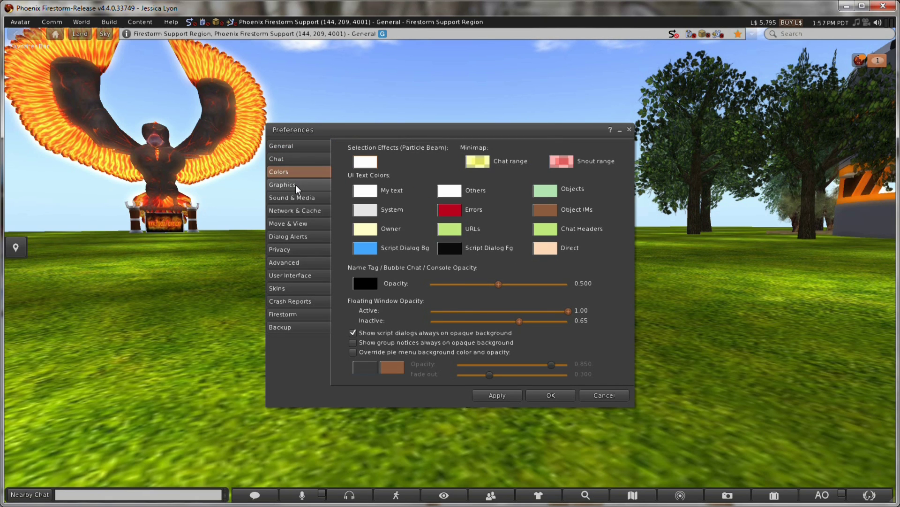
{"action": "left_click", "coordinate": [295, 185]}
{"action": "left_click", "coordinate": [296, 198]}
{"action": "left_click", "coordinate": [297, 208]}
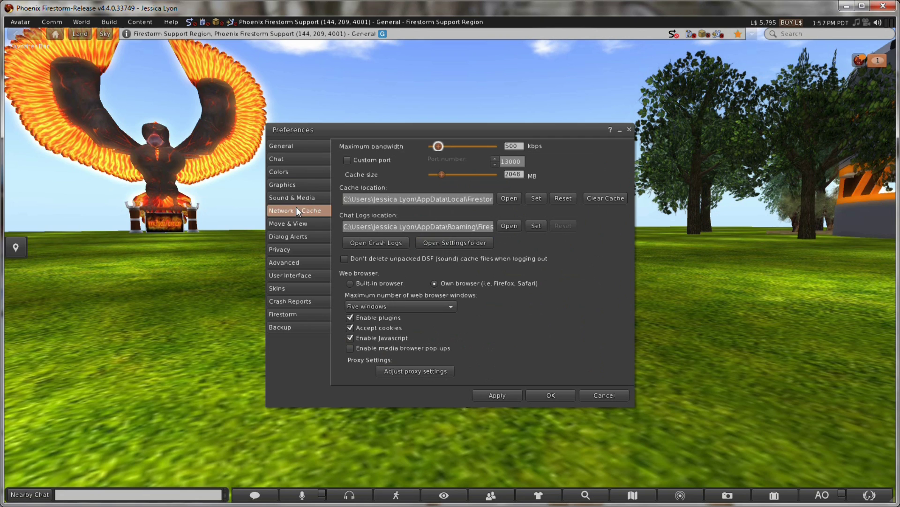
Continue through Alerts, Advanced, User Interface and Skins, then return via Graphics and Chat to General
{"action": "left_click", "coordinate": [299, 236]}
{"action": "left_click", "coordinate": [303, 263]}
{"action": "left_click", "coordinate": [301, 275]}
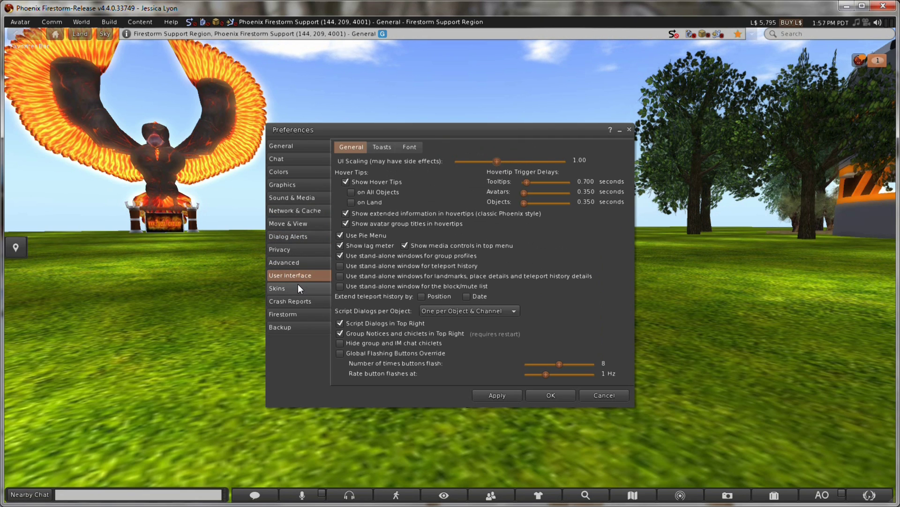
{"action": "left_click", "coordinate": [298, 287]}
{"action": "left_click", "coordinate": [296, 185]}
{"action": "left_click", "coordinate": [297, 158]}
{"action": "left_click", "coordinate": [297, 148]}
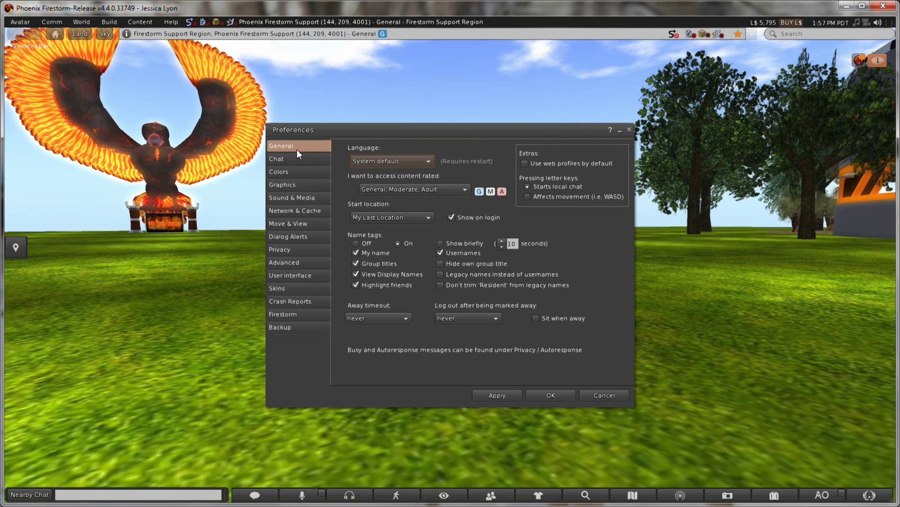
Set the Backup page's path to C:\FirestormSettingsBackup
{"action": "left_click", "coordinate": [283, 328]}
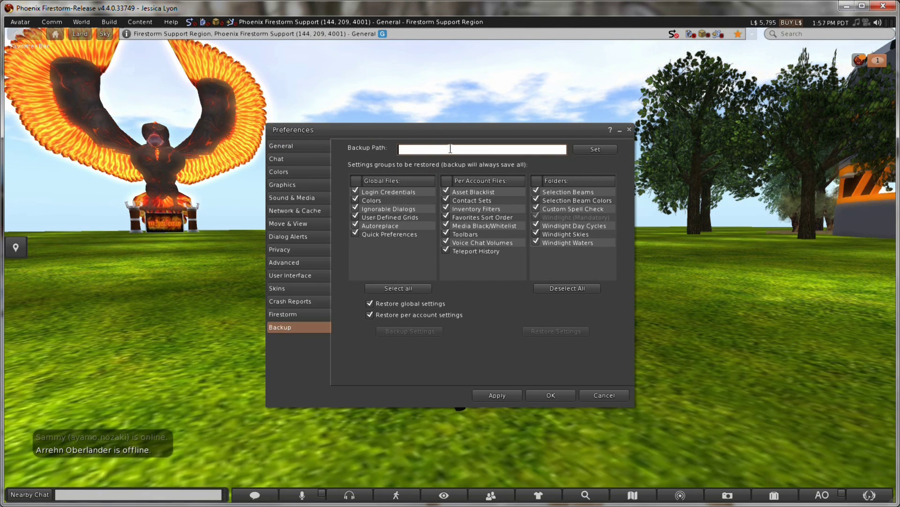
{"action": "left_click", "coordinate": [598, 146]}
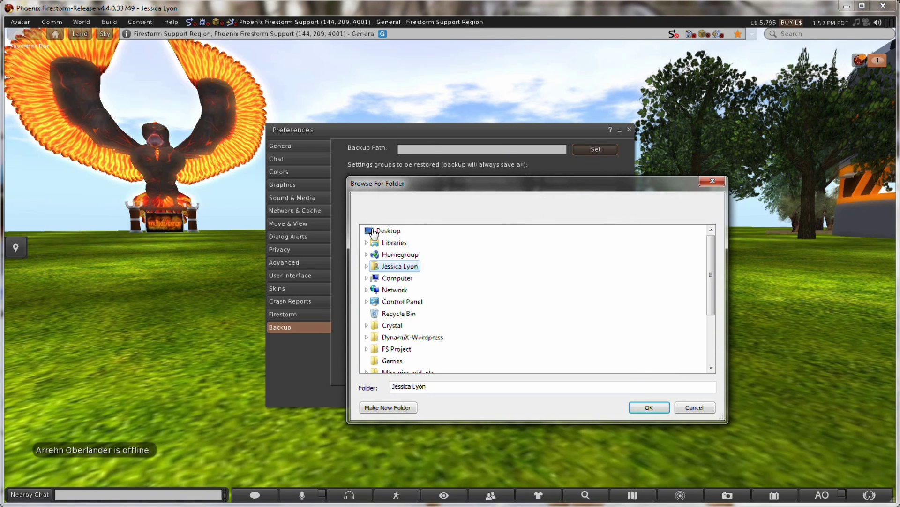
{"action": "left_click", "coordinate": [366, 278]}
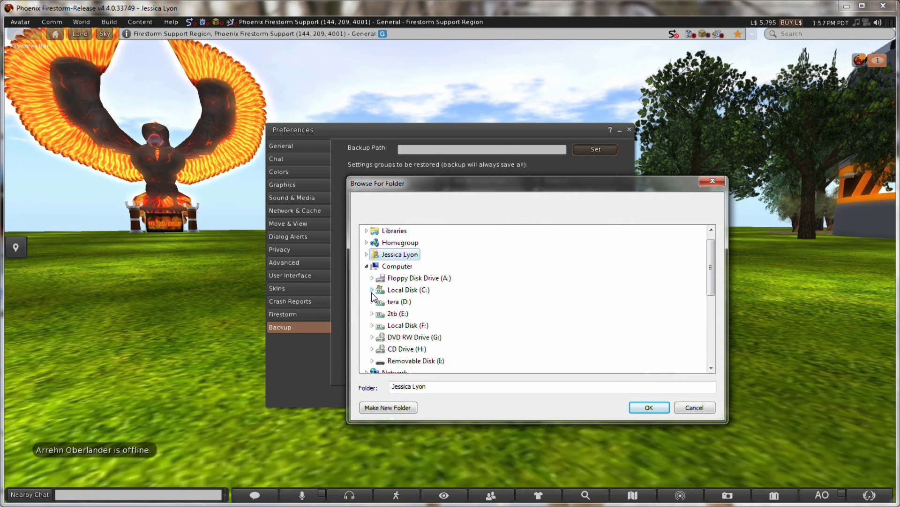
{"action": "left_click", "coordinate": [372, 290]}
{"action": "left_click", "coordinate": [422, 337]}
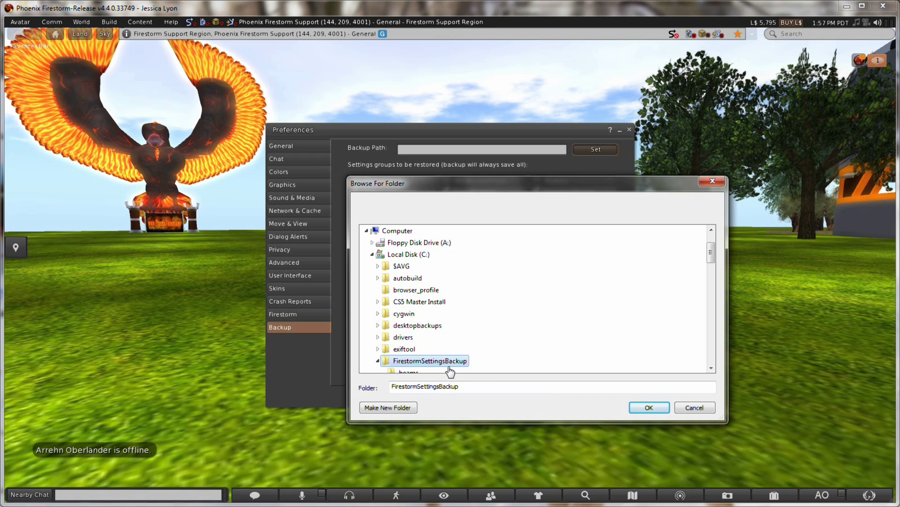
{"action": "left_click", "coordinate": [649, 408]}
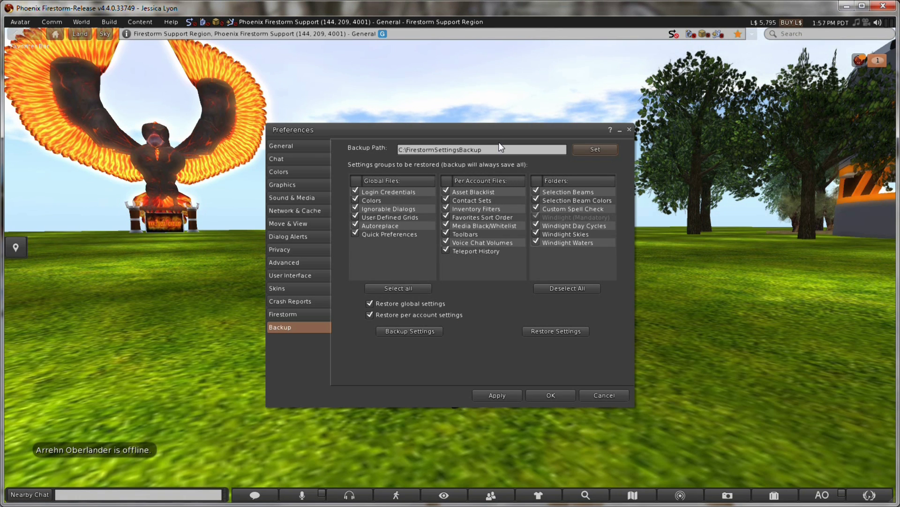
Restore settings from that backup folder and confirm Restore and Quit
{"action": "left_click_drag", "start_coordinate": [499, 136], "coordinate": [491, 116]}
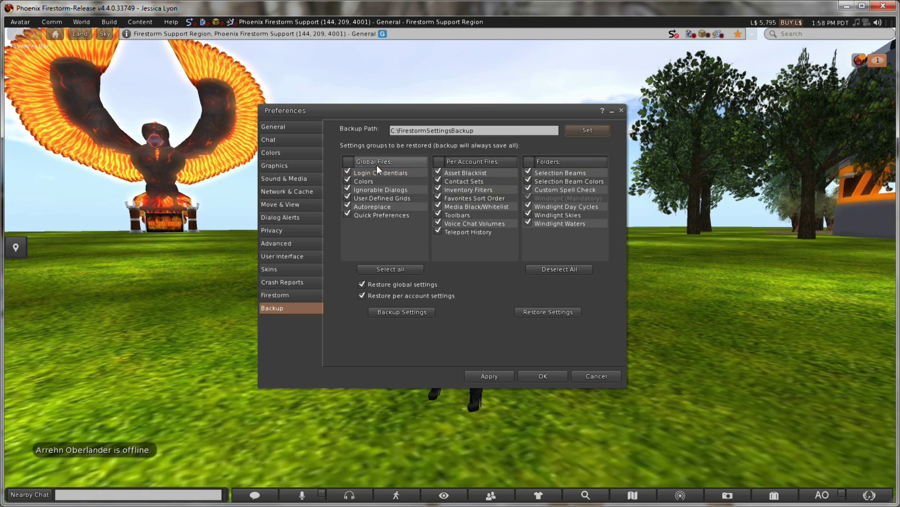
{"action": "left_click", "coordinate": [559, 311]}
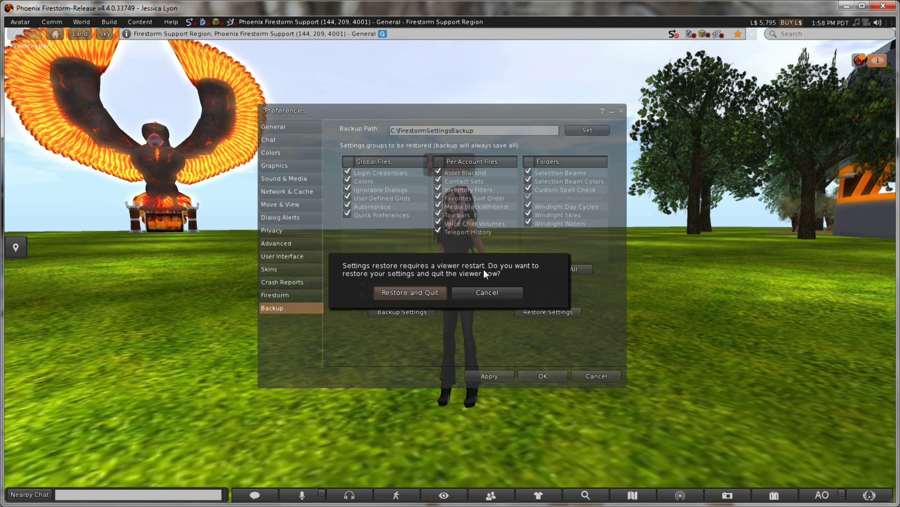
{"action": "left_click", "coordinate": [424, 292]}
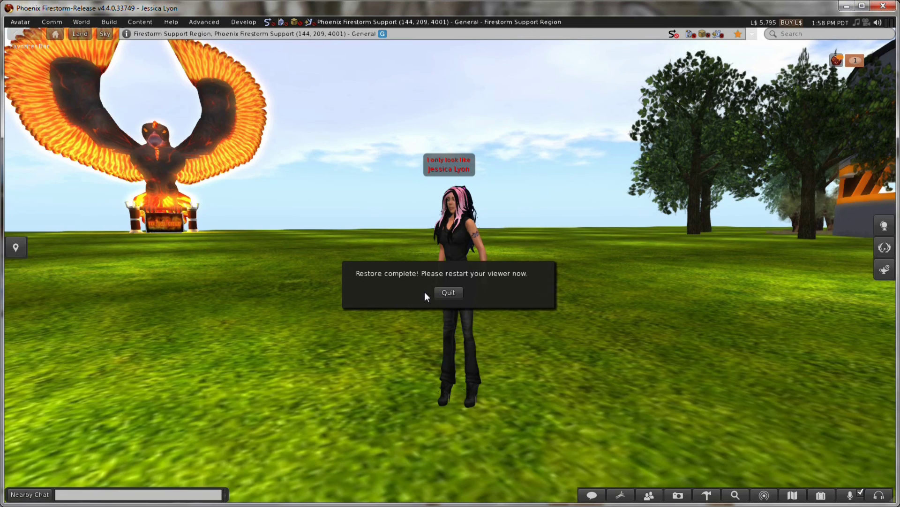
Quit to apply the restore, then after relaunching open Preferences on the General page
{"action": "left_click", "coordinate": [459, 293]}
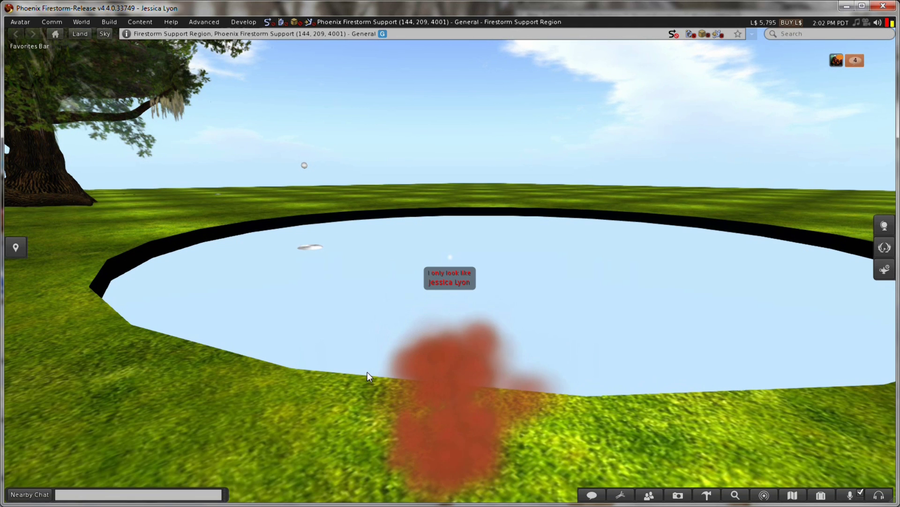
{"action": "left_click_drag", "start_coordinate": [441, 450], "coordinate": [462, 331]}
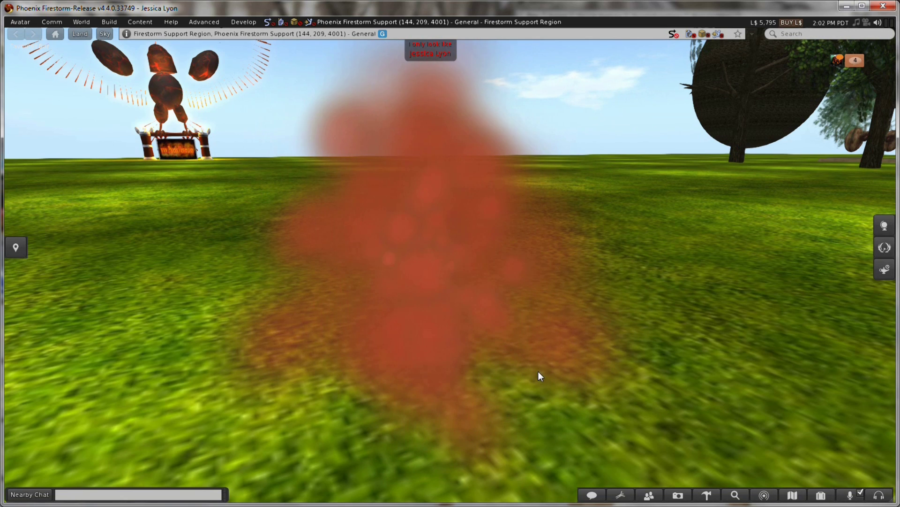
{"action": "key", "text": "ctrl+p"}
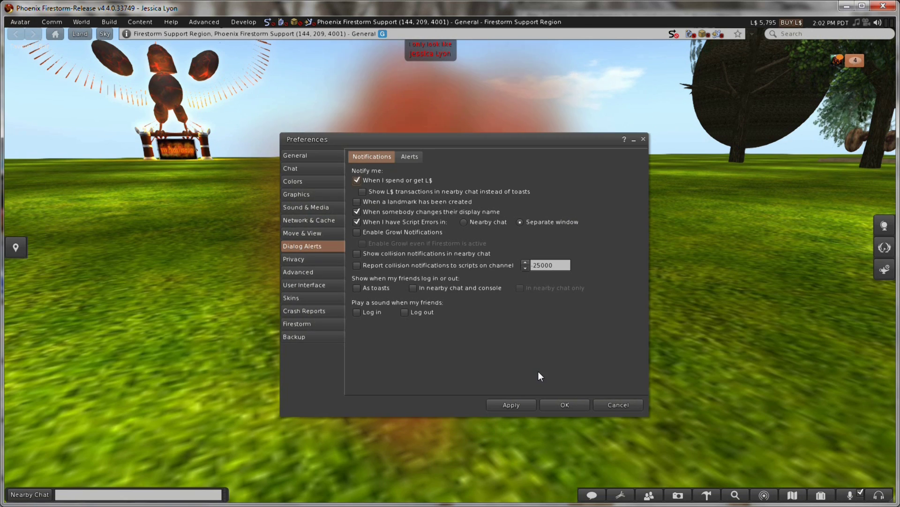
{"action": "left_click", "coordinate": [324, 153]}
Review the restored Chat, Colors, Graphics, Network & Cache, Move & View, Alerts and Privacy pages
{"action": "left_click", "coordinate": [321, 172]}
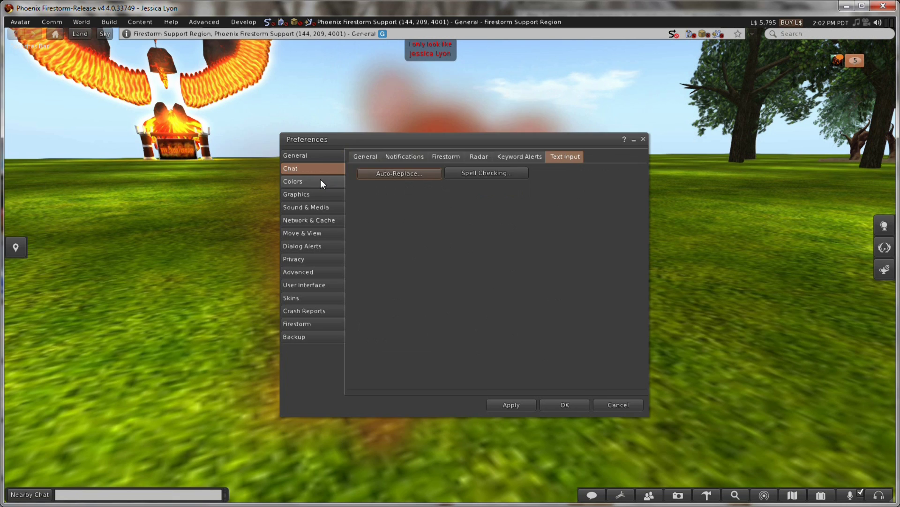
{"action": "left_click", "coordinate": [320, 182]}
{"action": "left_click", "coordinate": [320, 194]}
{"action": "left_click", "coordinate": [316, 220]}
{"action": "left_click", "coordinate": [314, 235]}
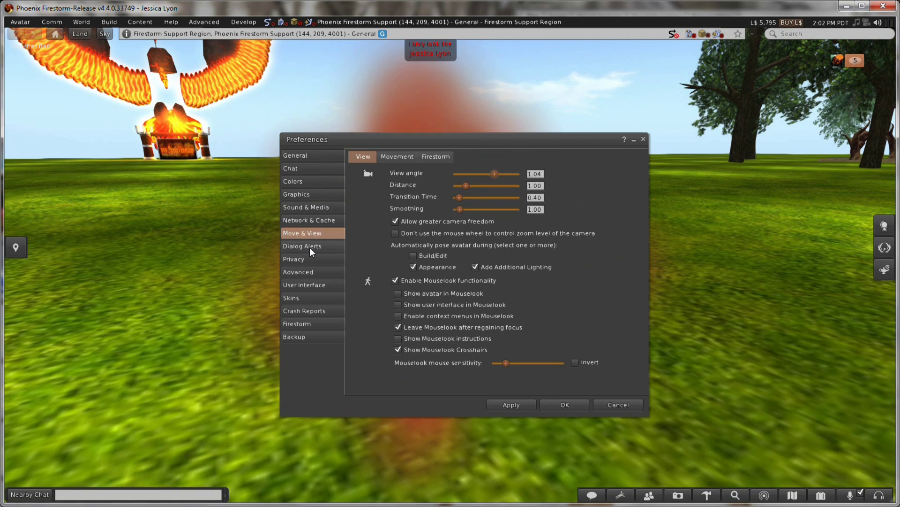
{"action": "left_click", "coordinate": [309, 247]}
{"action": "left_click", "coordinate": [311, 257]}
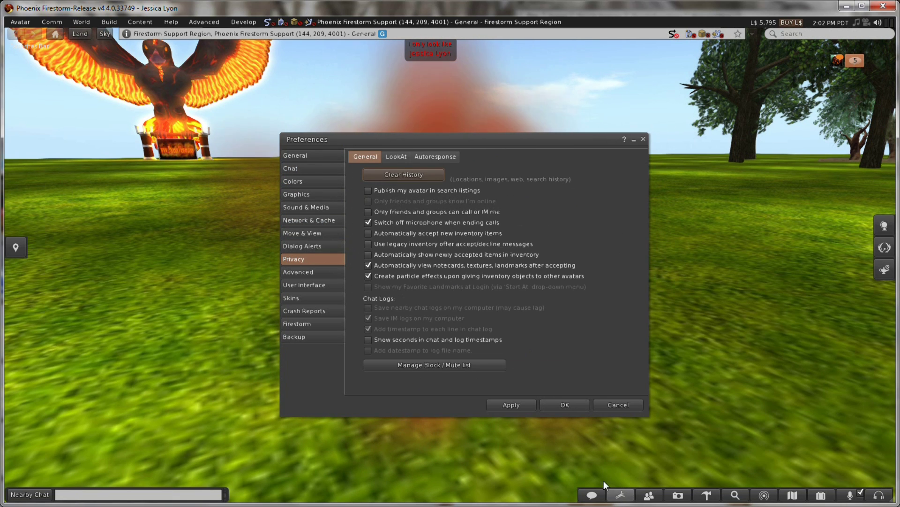
{"action": "left_click", "coordinate": [576, 403]}
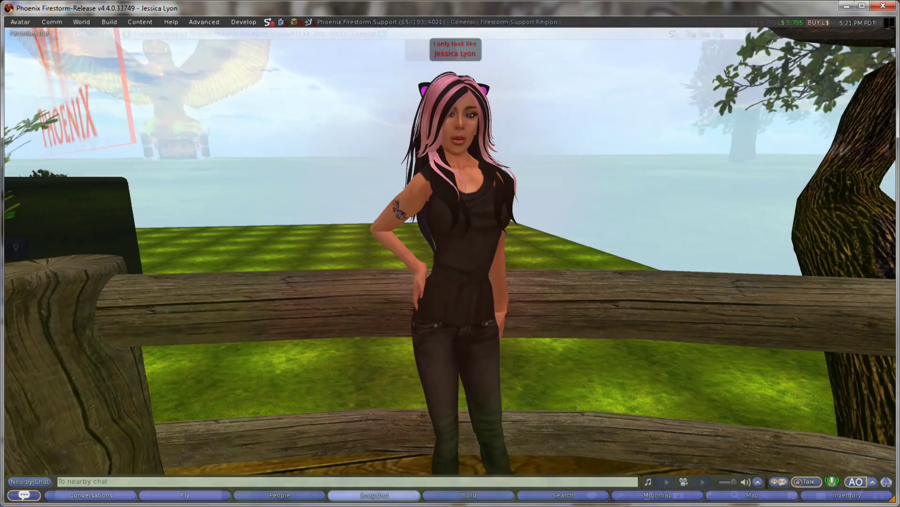